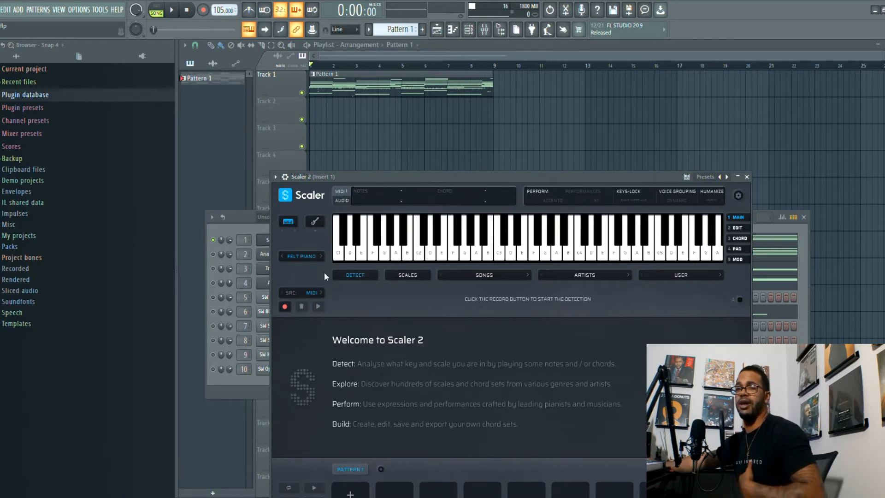
- Close the Scaler 2 plugin, show its chords in the piano roll, and open the Strum tool on all the notes
left_click(747, 177)
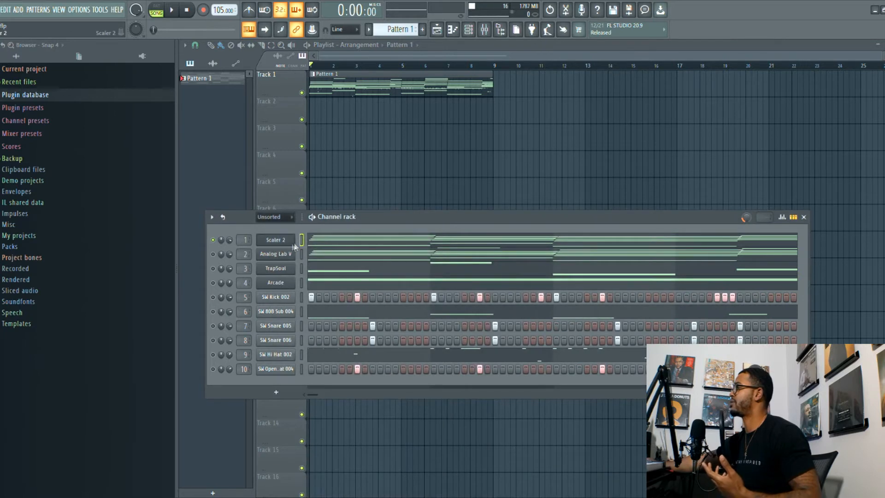
left_click(315, 243)
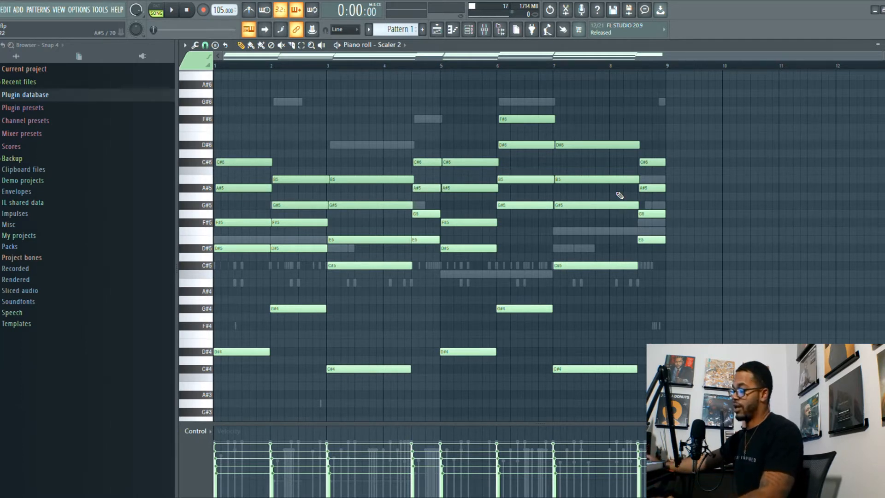
key("ctrl+a")
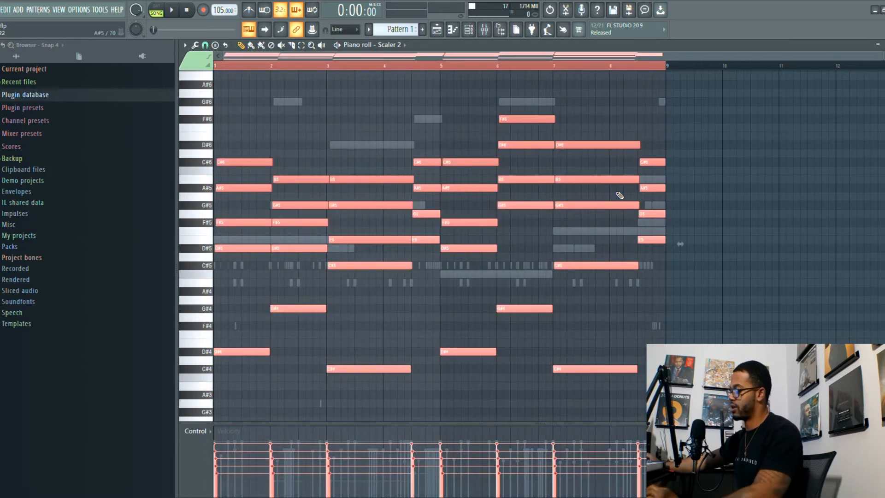
key("alt+s")
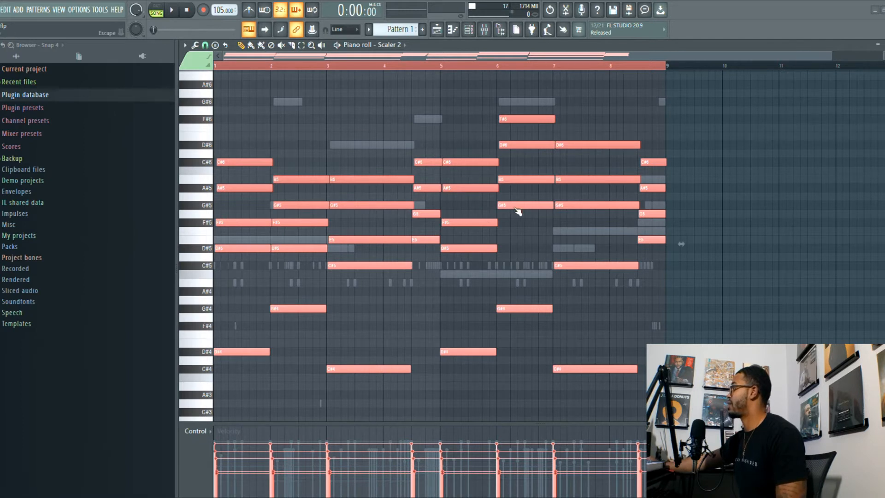
- Play the pattern with the Scaler 2 chords and stop playback
key("space")
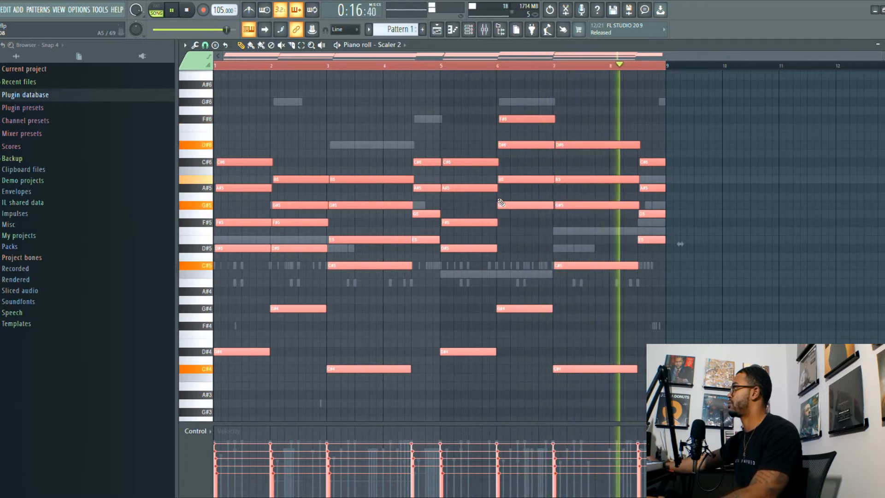
key("space")
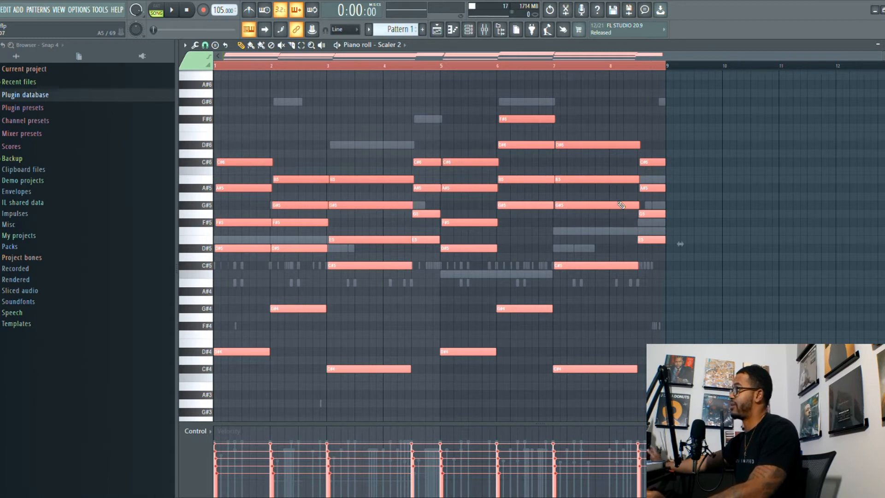
- Open the Analog Lab V channel's plugin and look up the Galactic Waters preset in the Orchid bank
left_click(470, 33)
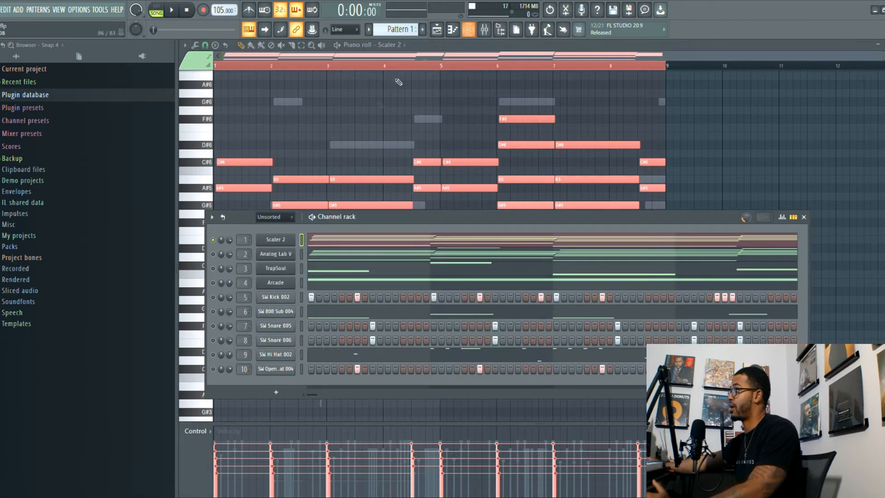
left_click(281, 255)
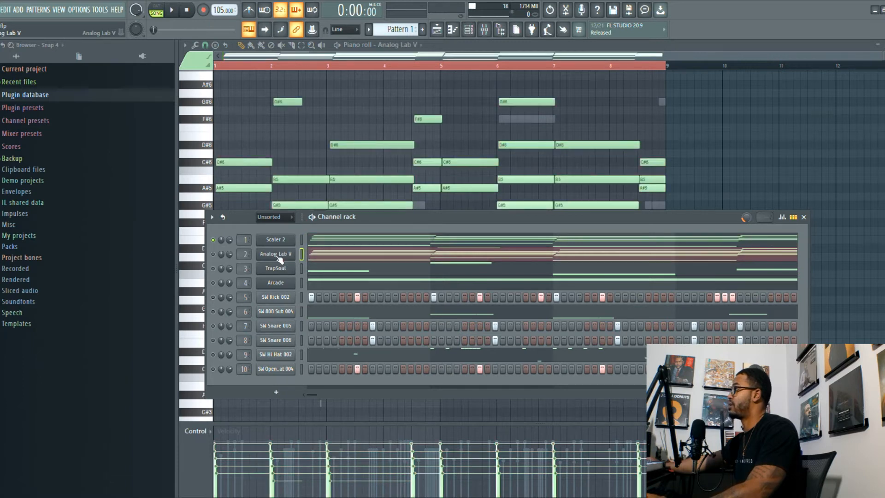
left_click(279, 255)
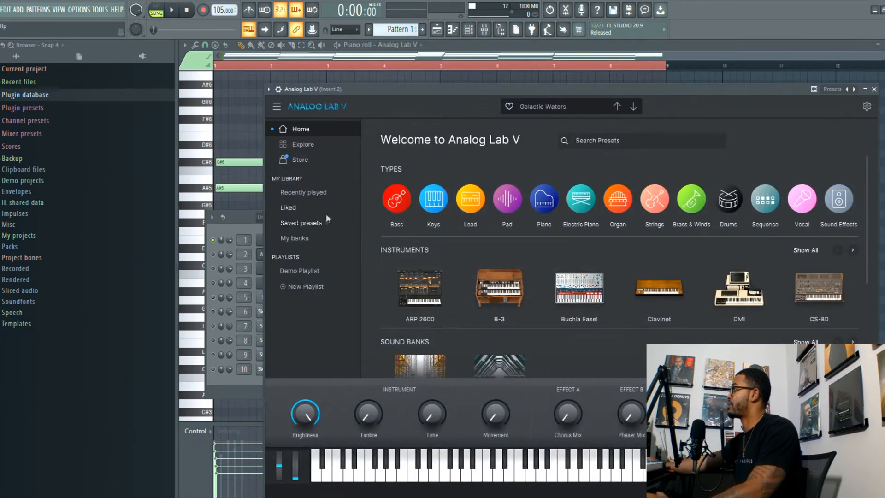
left_click(299, 238)
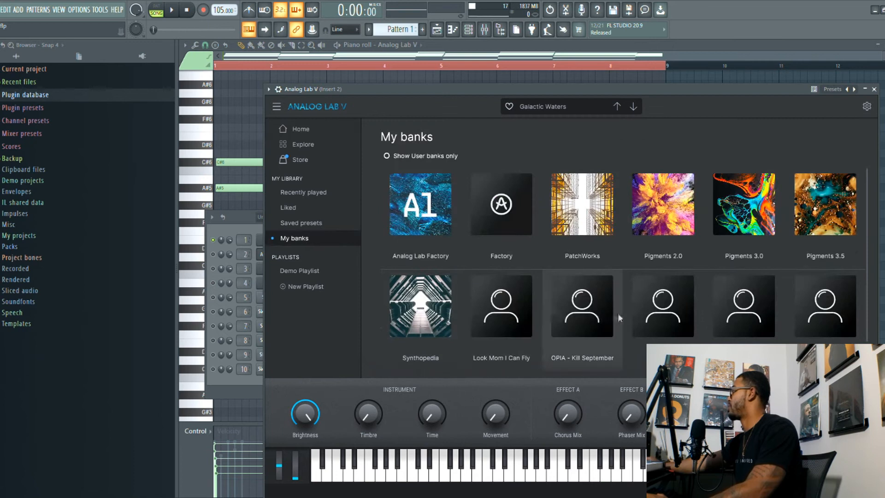
left_click(661, 321)
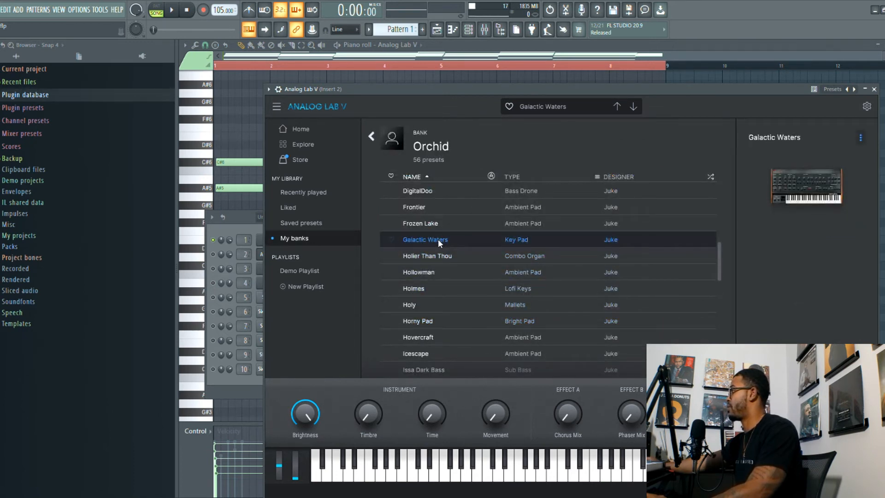
left_click(874, 89)
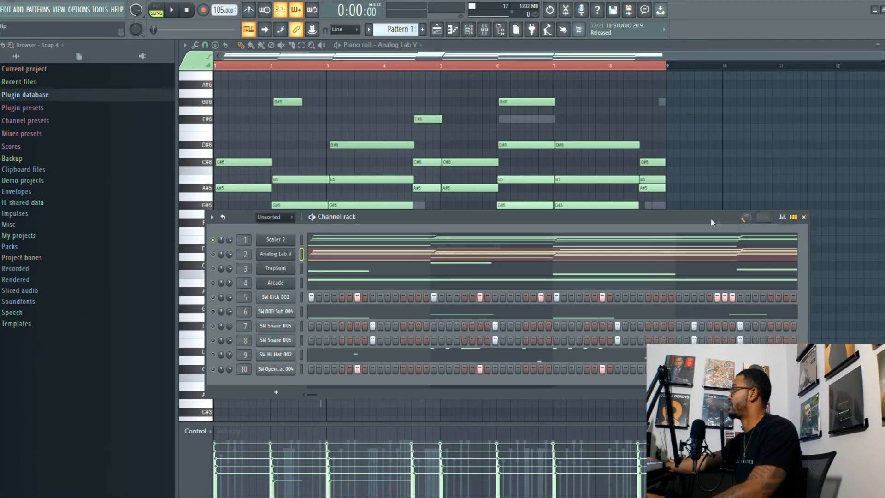
- Unmute the Analog Lab V channel and play the pattern with its notes shown in the piano roll
left_click(213, 255)
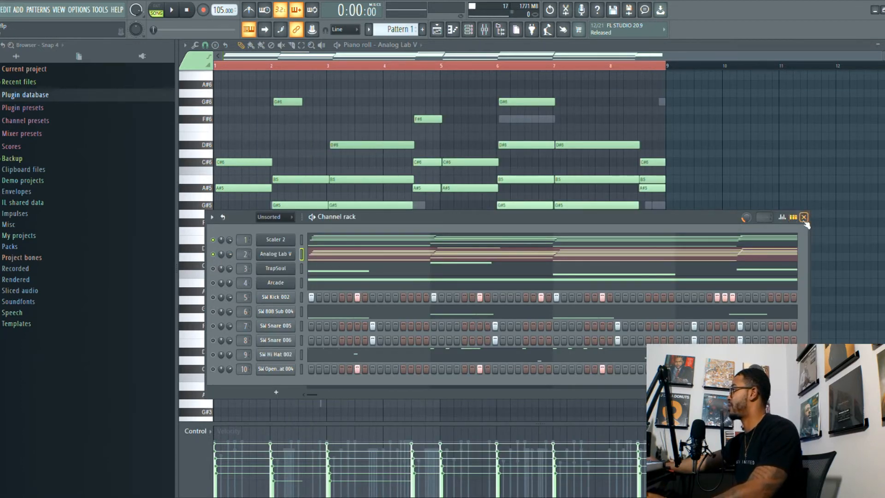
left_click(310, 256)
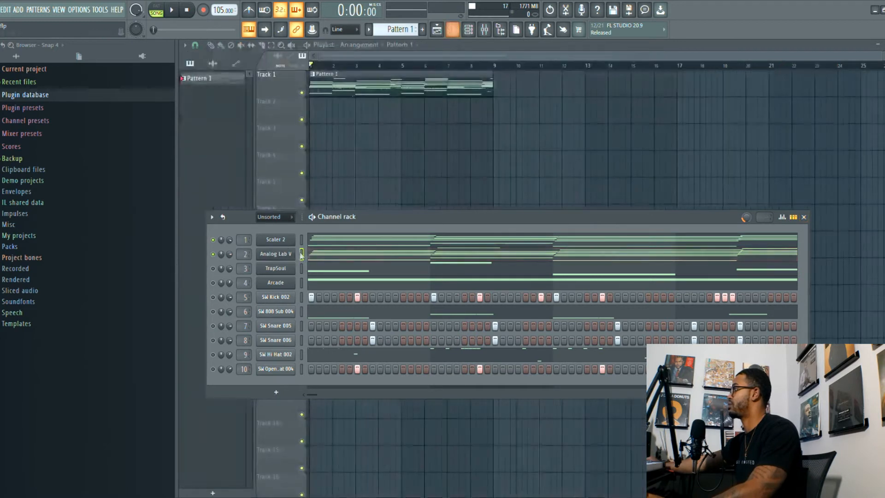
left_click(296, 252)
key("space")
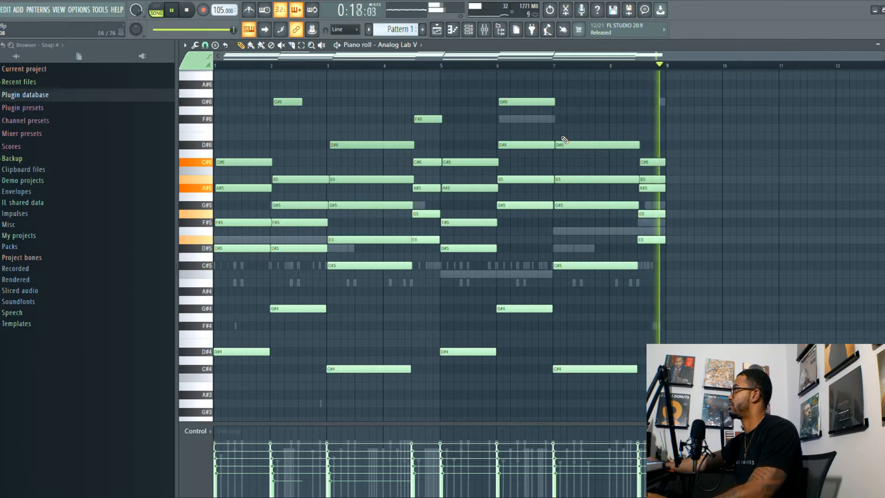
- Unmute the Arcade channel and view its loaded Chronicle kit in the plugin
left_click(476, 35)
left_click(213, 283)
left_click(274, 289)
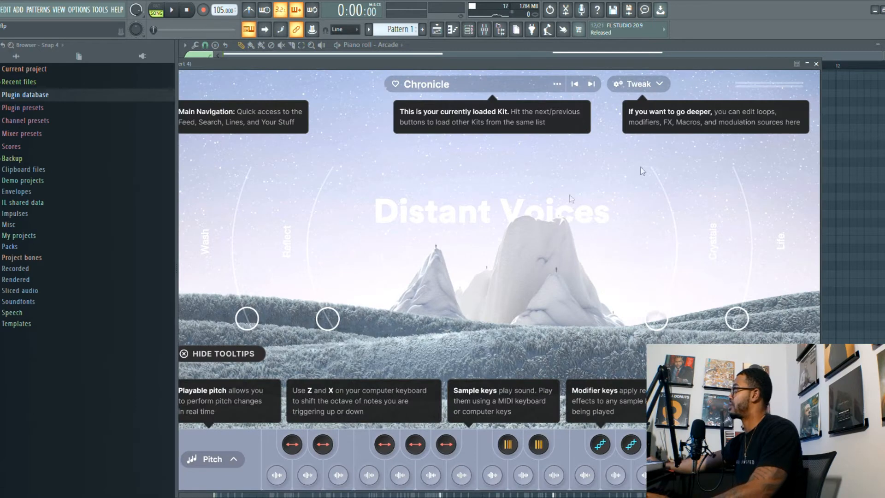
left_click(816, 64)
- Move the channel rack lower to uncover the Arcade notes and play the pattern through
left_click_drag(596, 217, 587, 298)
key("space")
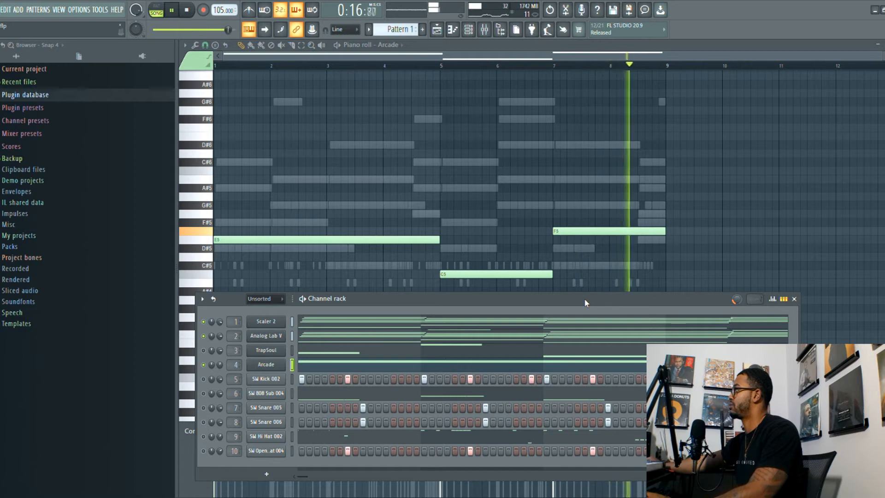
key("space")
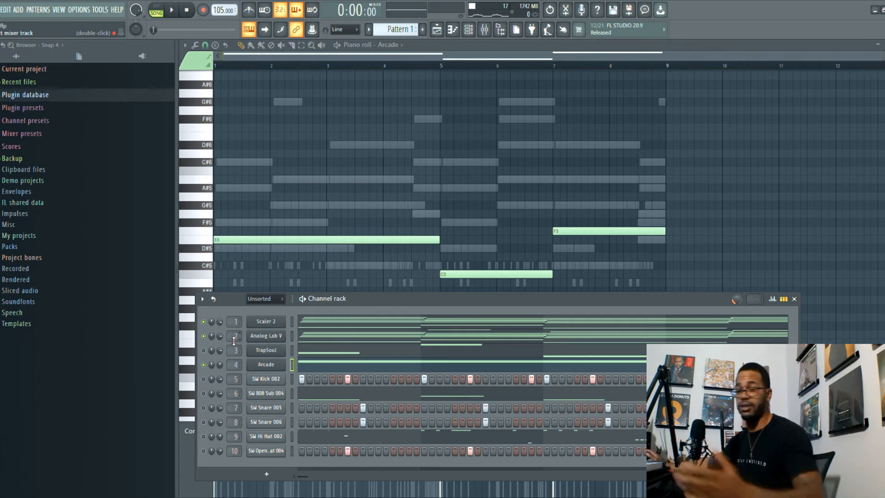
- View the TrapSoul channel's notes in the piano roll and return to the channel rack
left_click(369, 351)
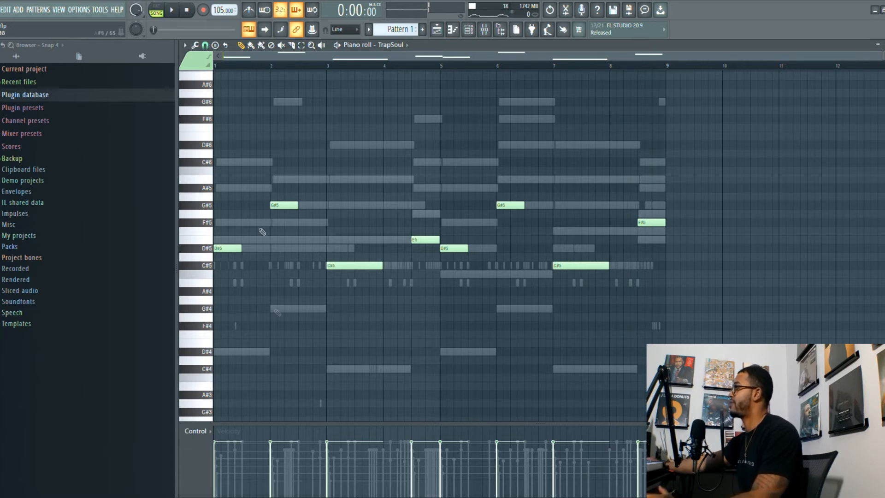
key("F6")
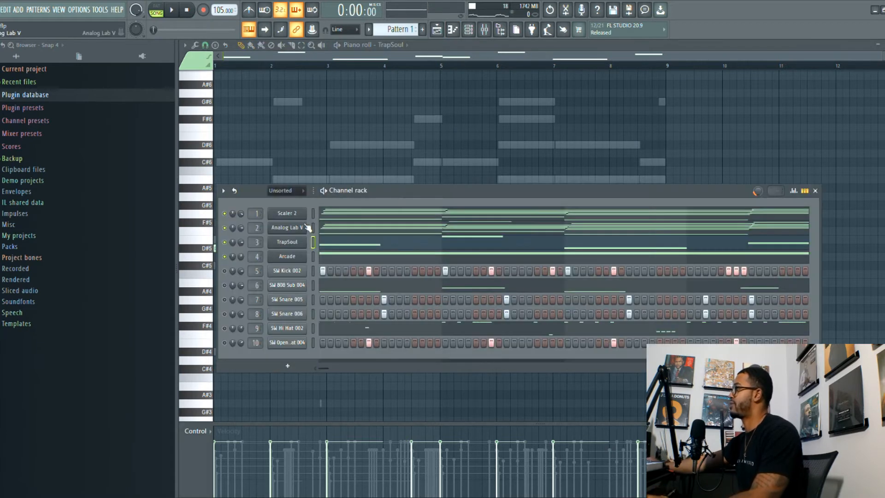
- Unmute and select the SW Kick 002 channel, and play the pattern with the channel rack moved below the kick notes
left_click(279, 271)
left_click_drag(382, 193, 380, 308)
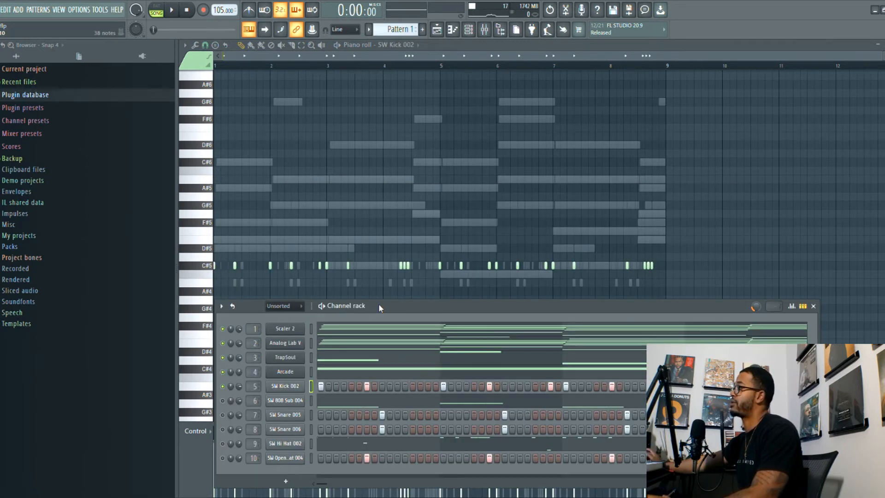
key("space")
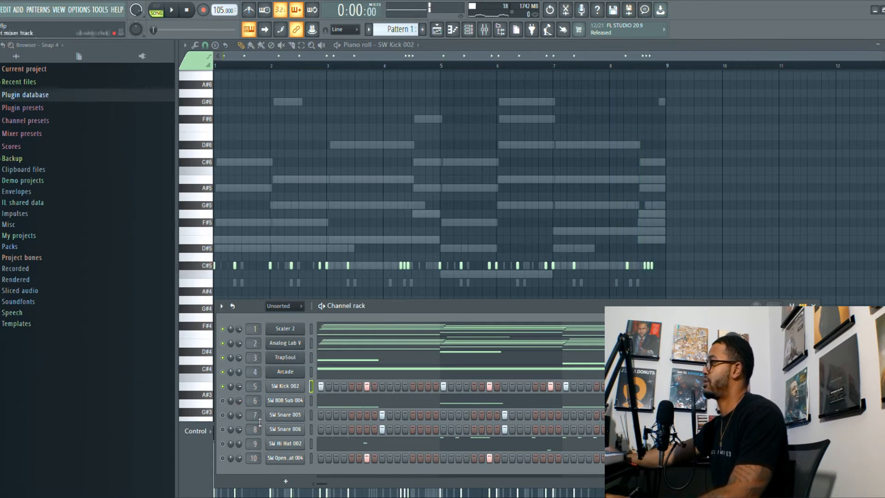
- View the SW Snare 005 notes in the piano roll with playback stopped
key("F6")
key("space")
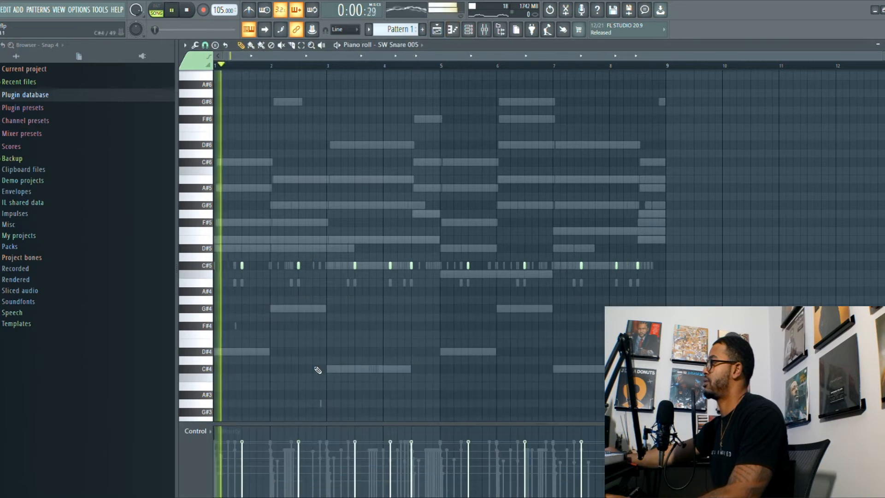
key("space")
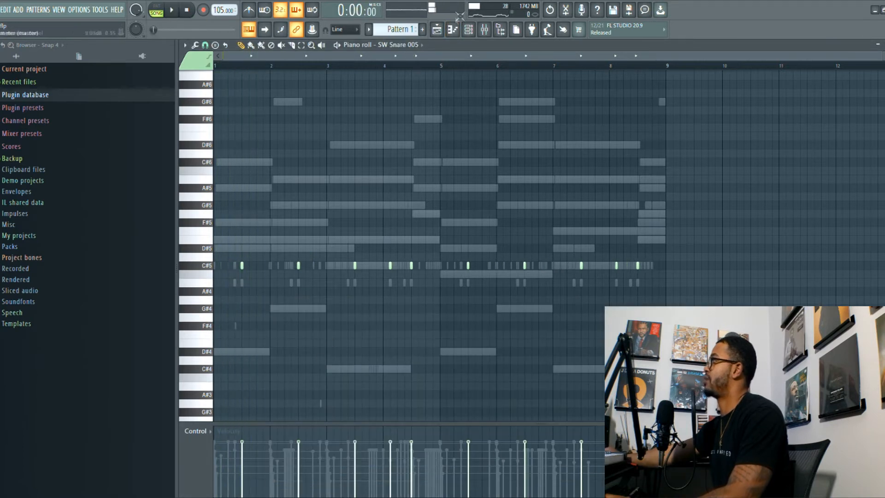
- Unmute the SW Snare 005 and SW Snare 006 channels and play the pattern through
left_click(469, 34)
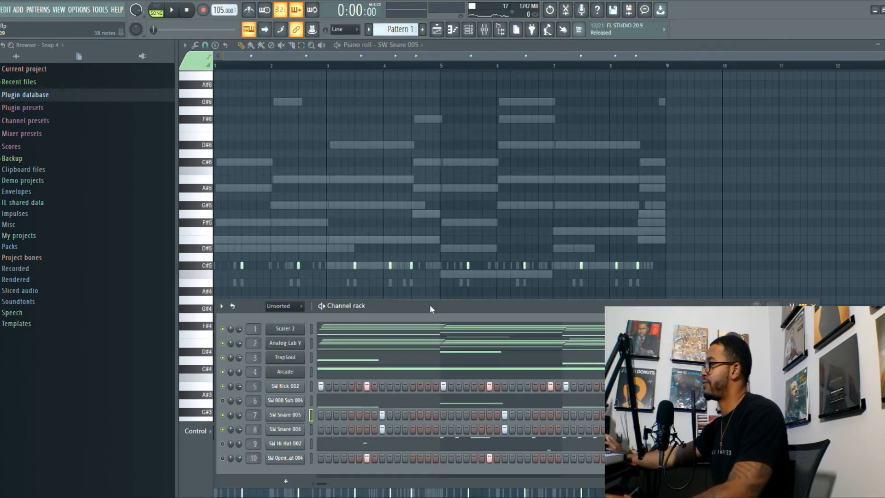
key("space")
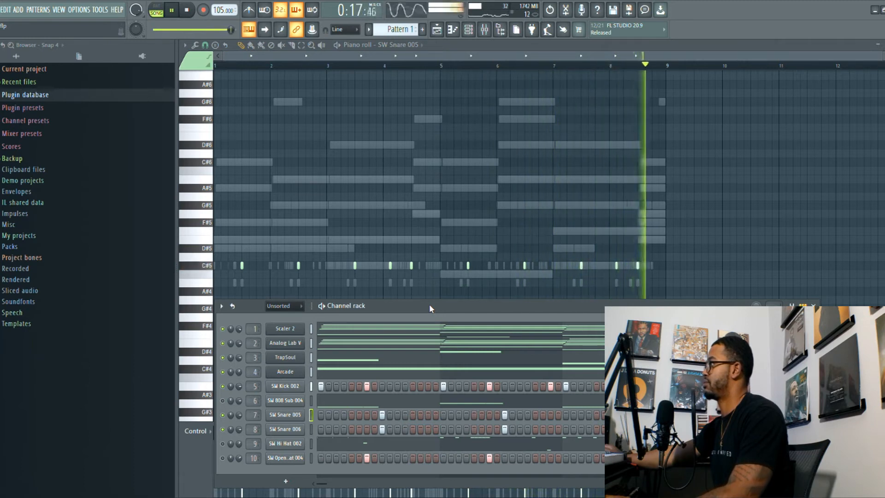
key("space")
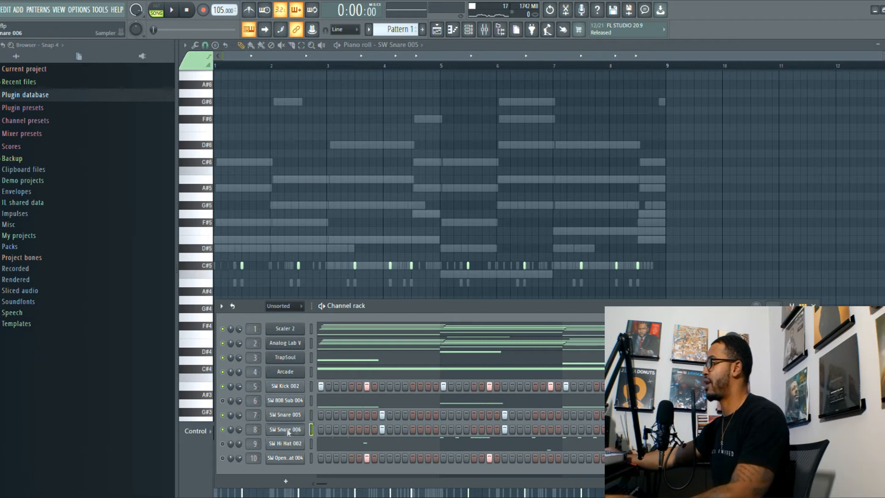
- View the SW Snare 006 notes, and play the pattern with SW Hi Hat 002 unmuted and its notes in the piano roll
key("F7")
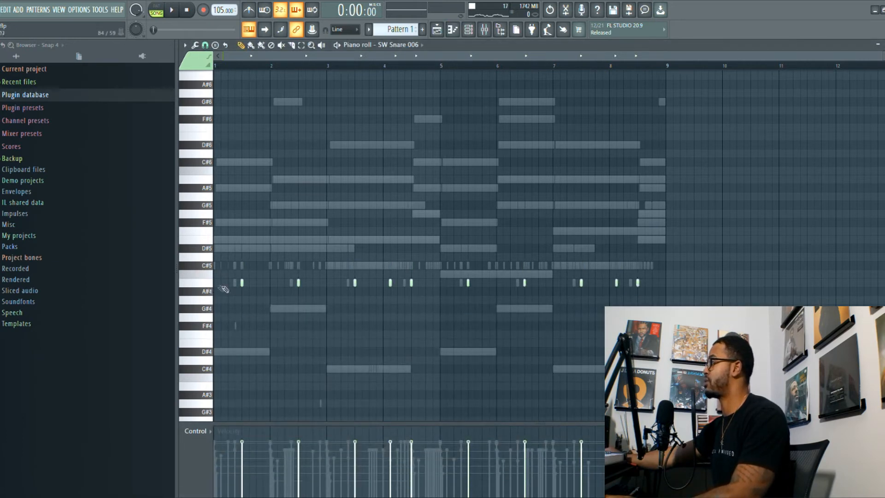
key("F6")
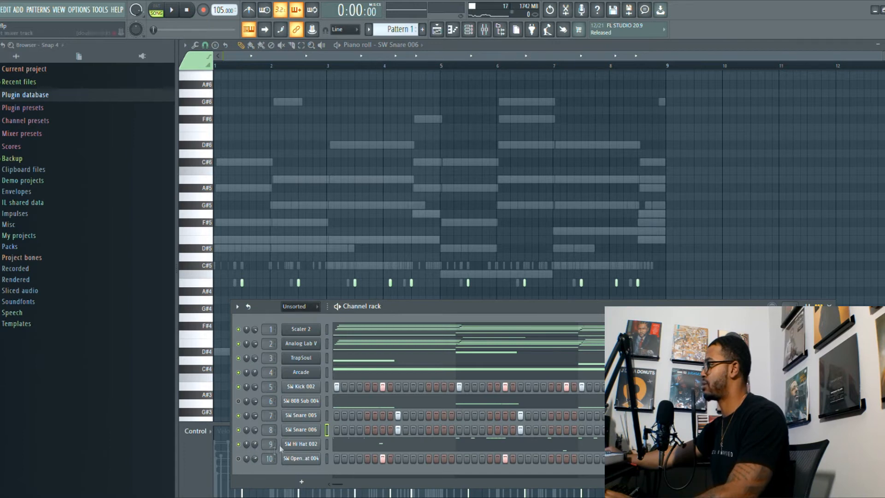
key("F7")
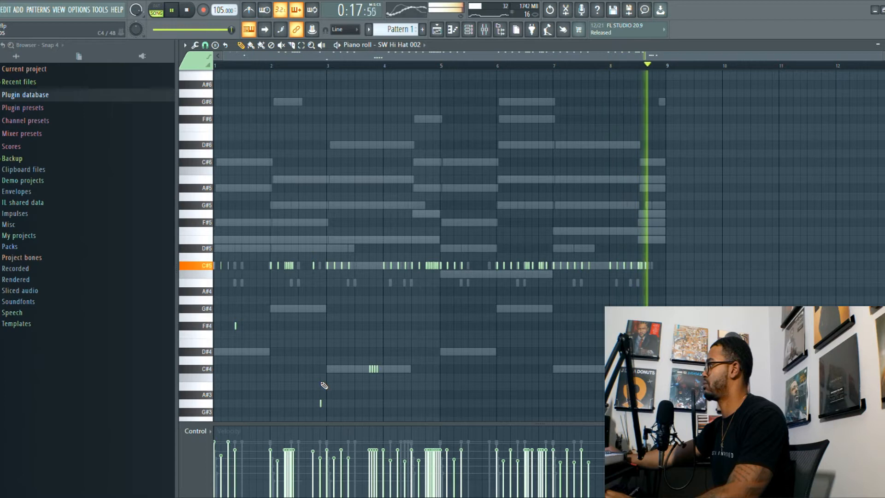
key("space")
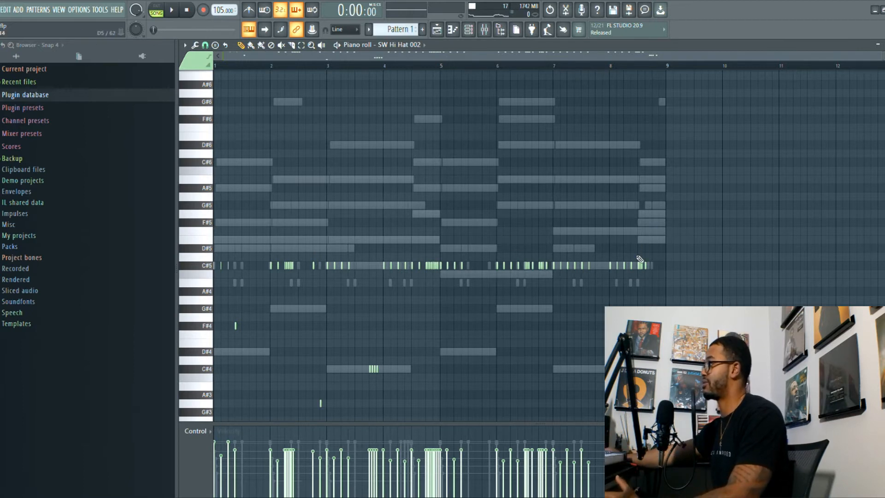
- View the SW Open Hi Hat 004 notes in the piano roll, and play the pattern with that channel unmuted
left_click(475, 37)
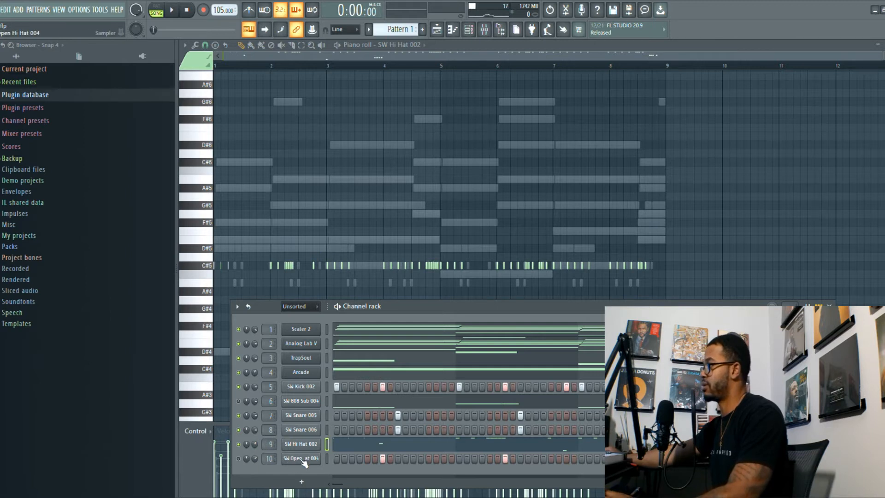
key("F7")
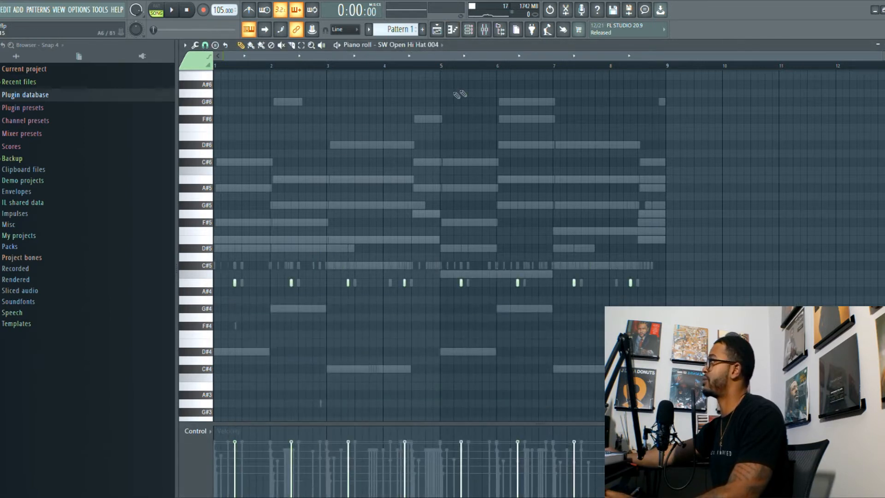
left_click(471, 30)
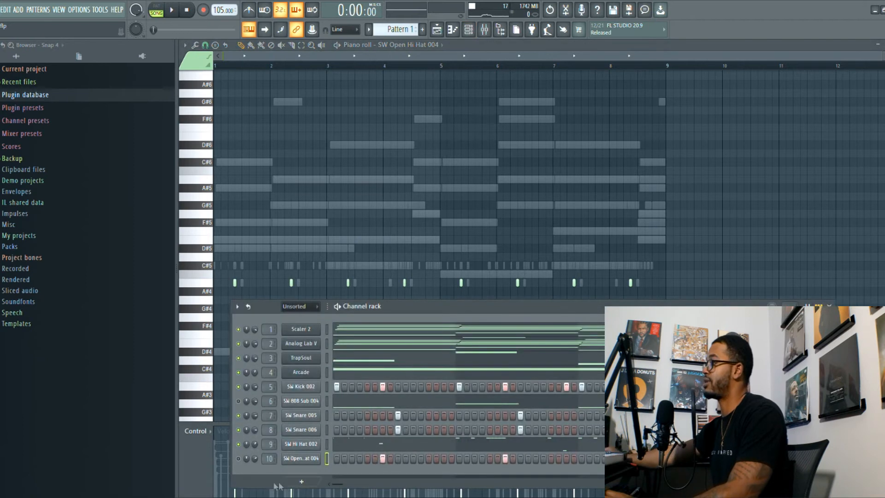
key("space")
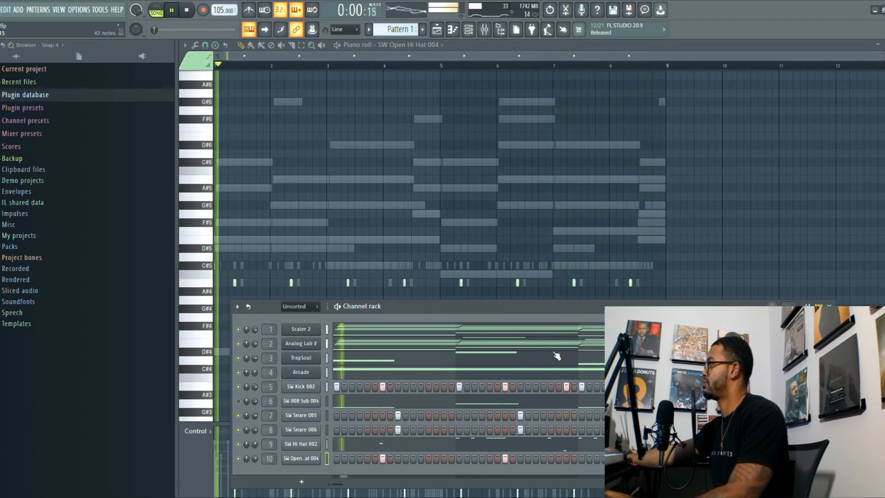
- Stop playback, and play the full pattern with the SW 808 Sub 004 channel unmuted
key("space")
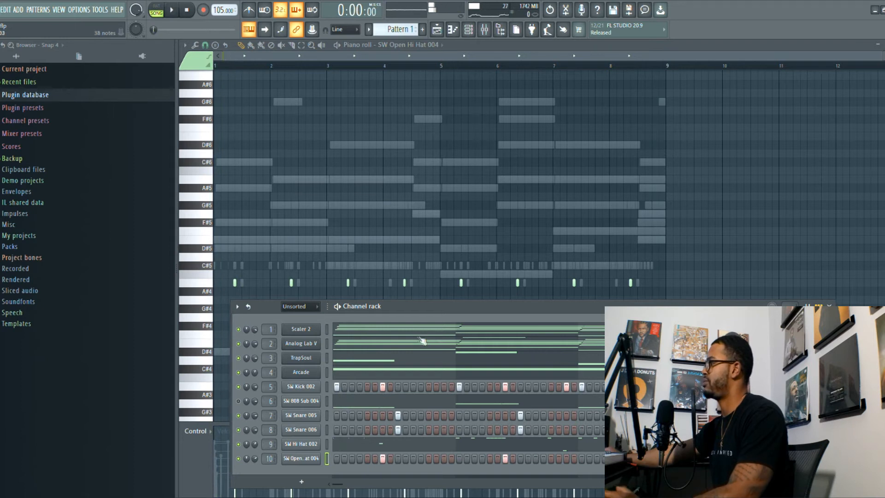
key("space")
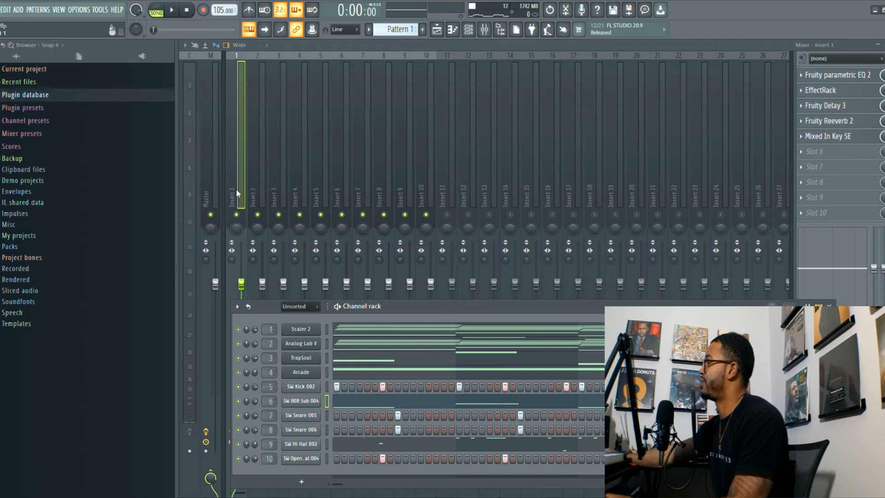
- Inspect the effects on mixer Insert 1: Fruity parametric EQ 2, EffectRack, Fruity Delay 3 and Fruity Reeverb 2
left_click(833, 76)
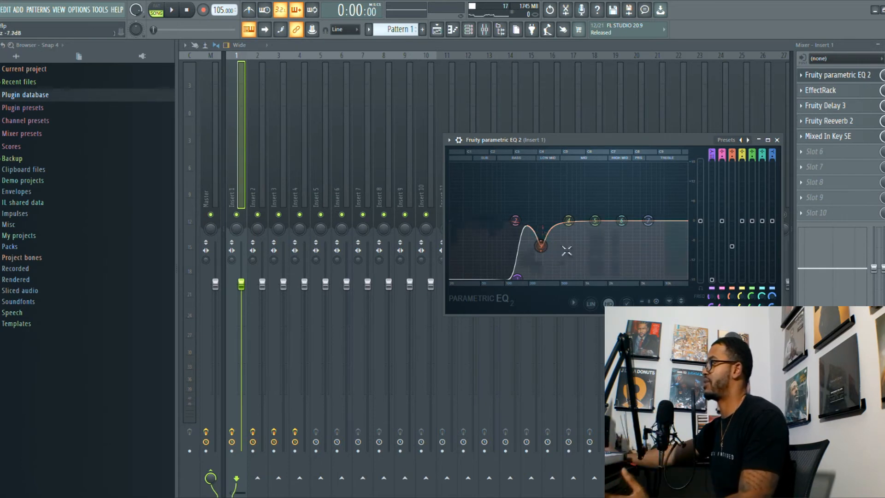
left_click(777, 140)
left_click(829, 91)
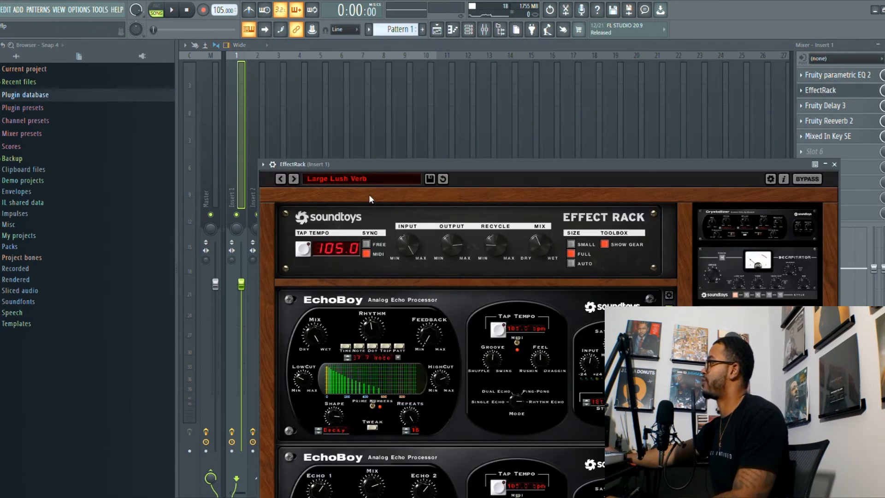
left_click_drag(495, 166, 499, 132)
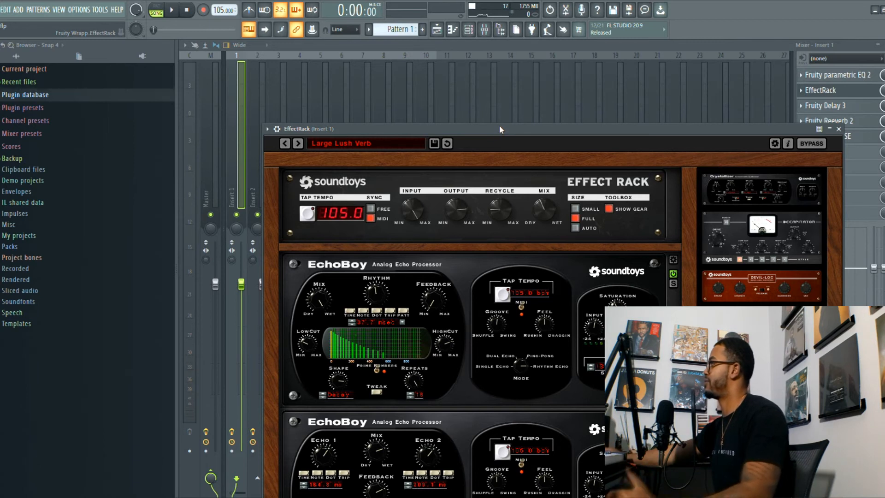
left_click(840, 130)
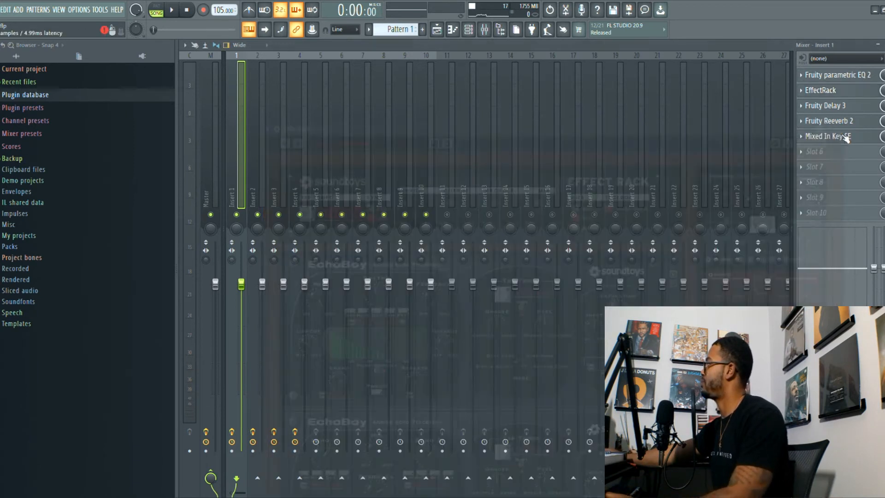
left_click(842, 109)
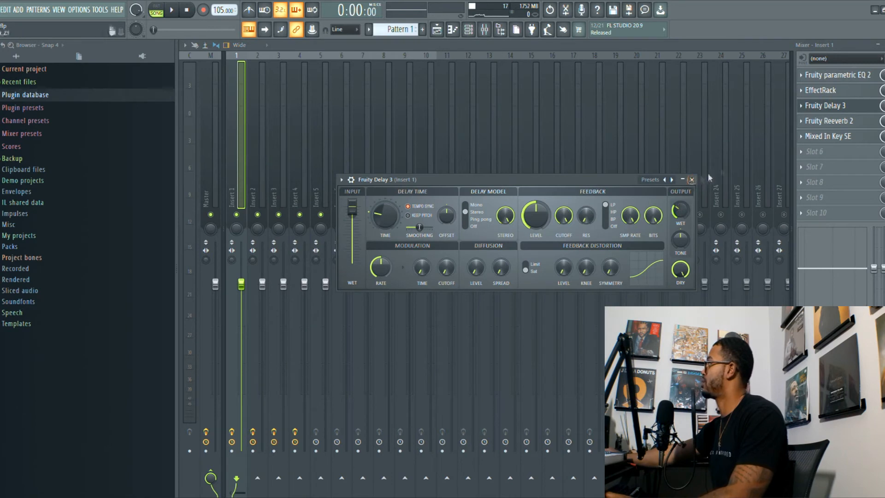
left_click(816, 125)
- Select mixer Insert 3 and inspect its Fruity parametric EQ 2
left_click(281, 167)
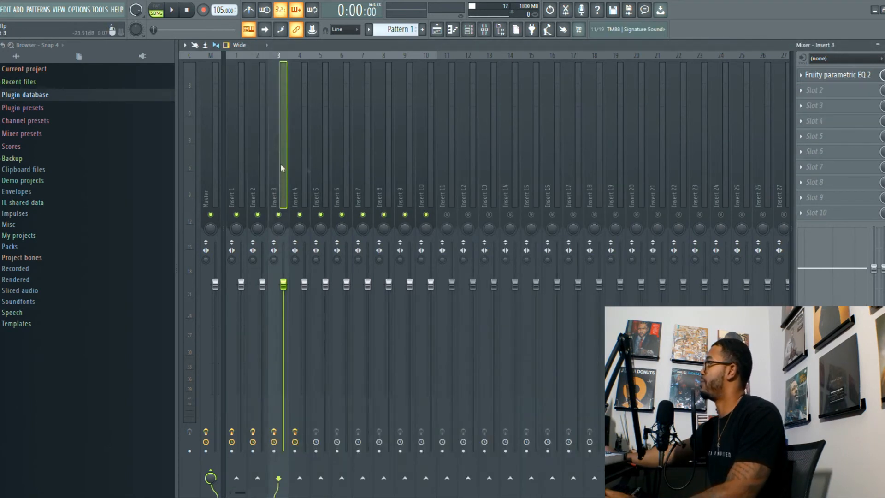
left_click(839, 76)
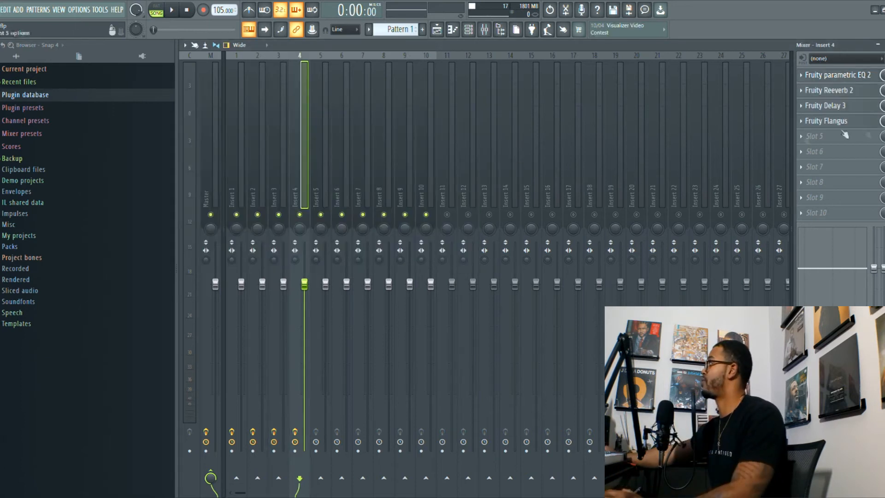
- Inspect the Fruity parametric EQ 2, Fruity Reeverb 2, Fruity Delay 3 and Fruity Flangus settings on mixer Insert 4
left_click(845, 76)
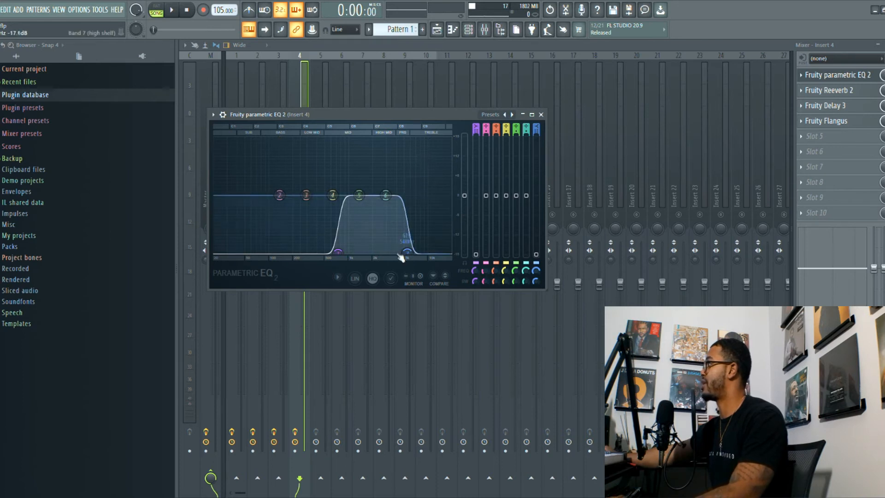
left_click(541, 114)
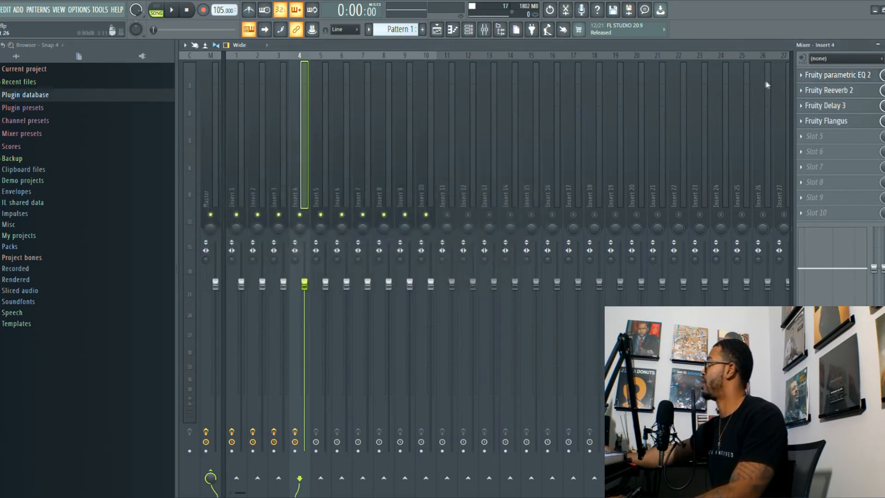
left_click(822, 91)
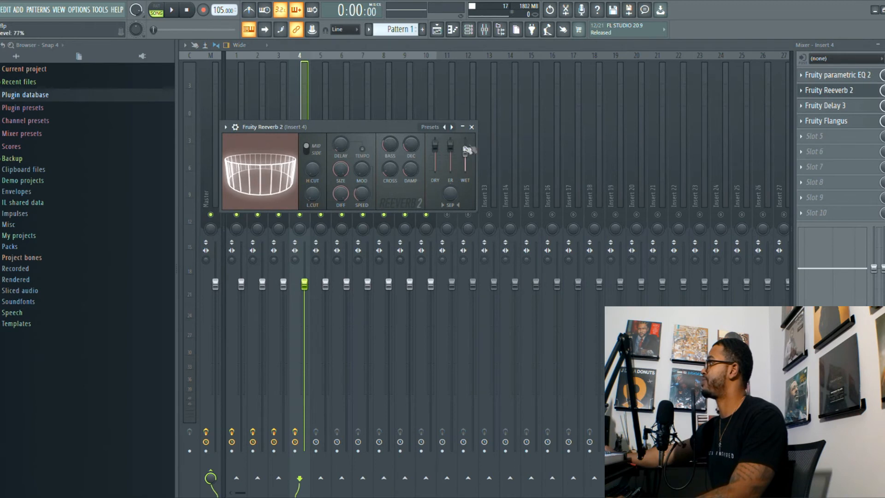
left_click(854, 109)
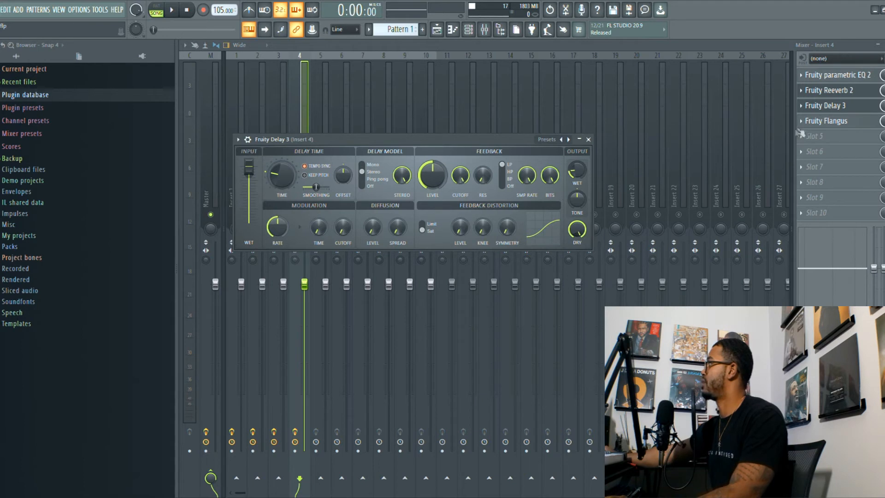
left_click(823, 122)
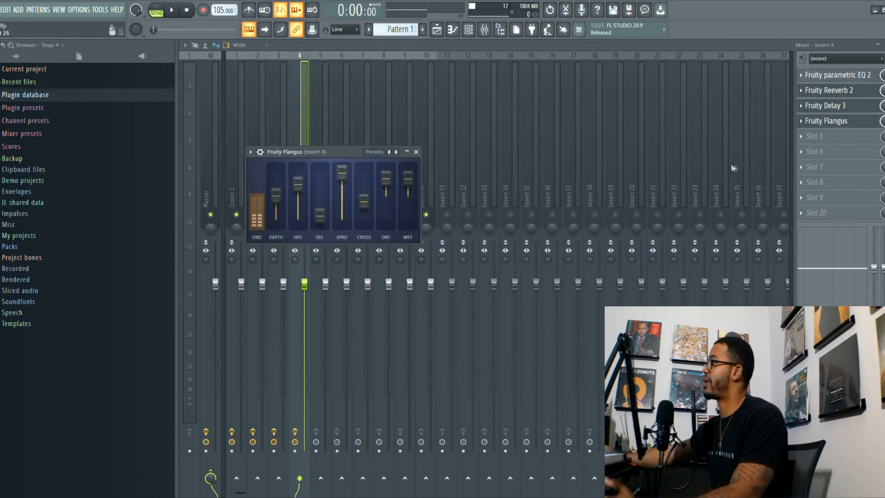
left_click(417, 152)
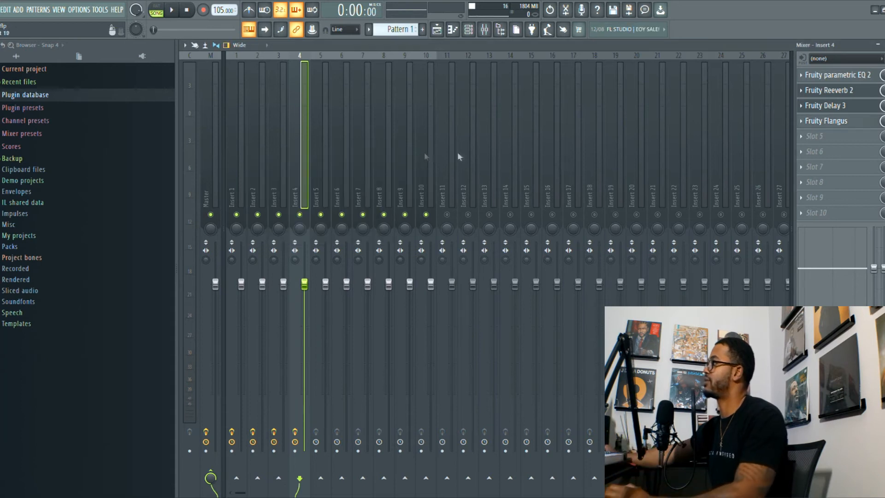